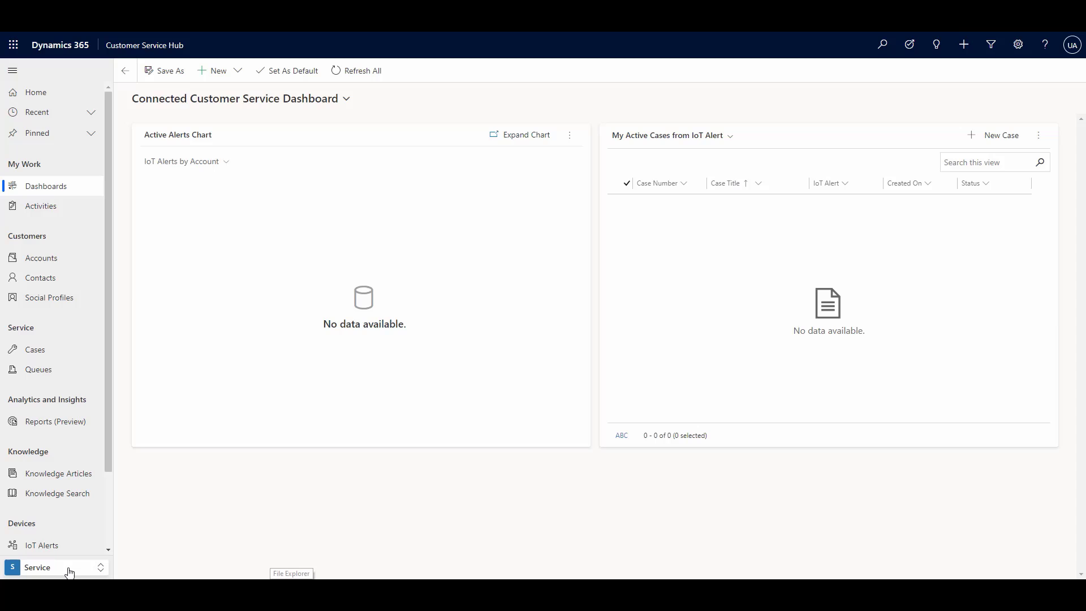
Open ARC & SLA Migration under Data Management in the Service Management area.
left_click(69, 571)
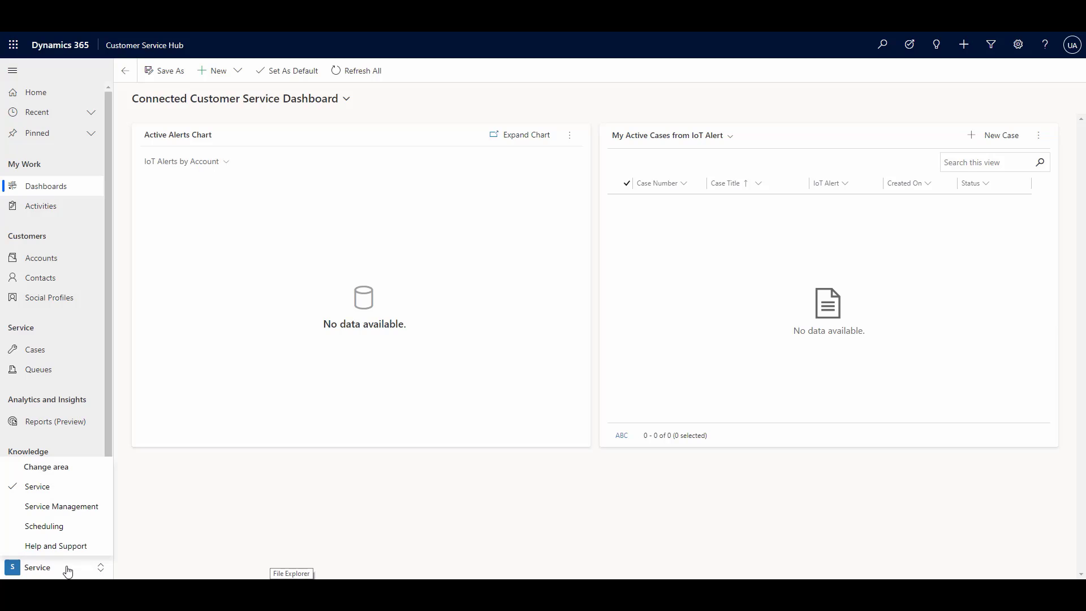
left_click(62, 507)
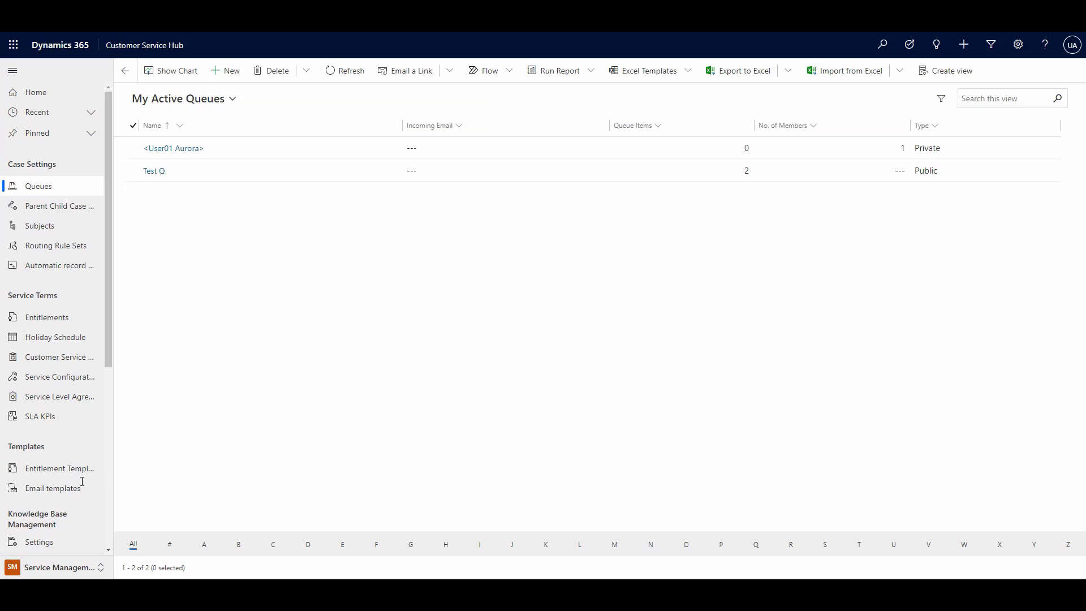
scroll(85, 481, "down", 10)
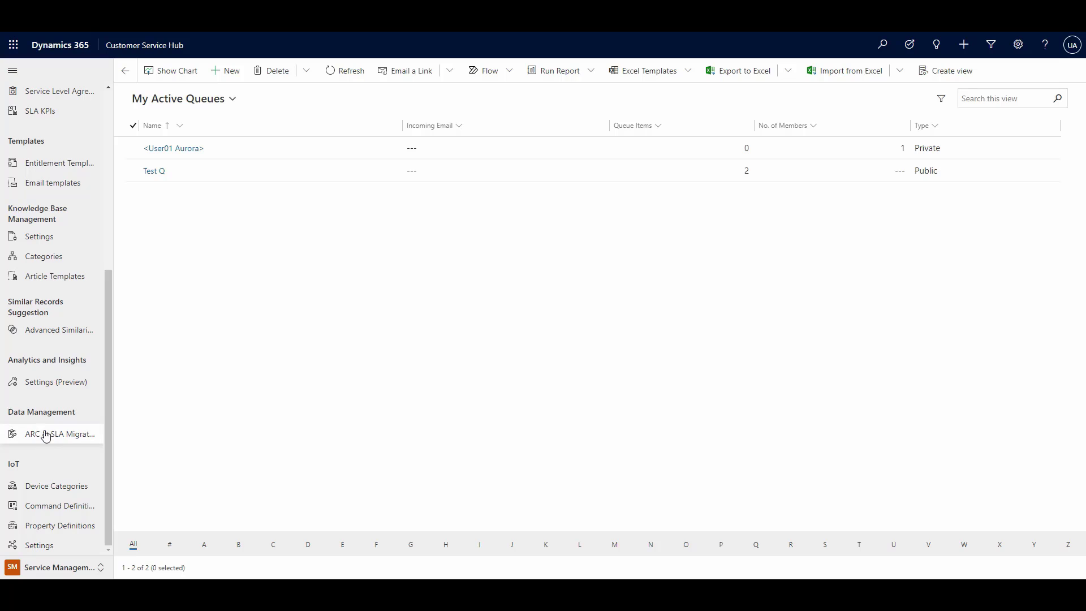
left_click(45, 434)
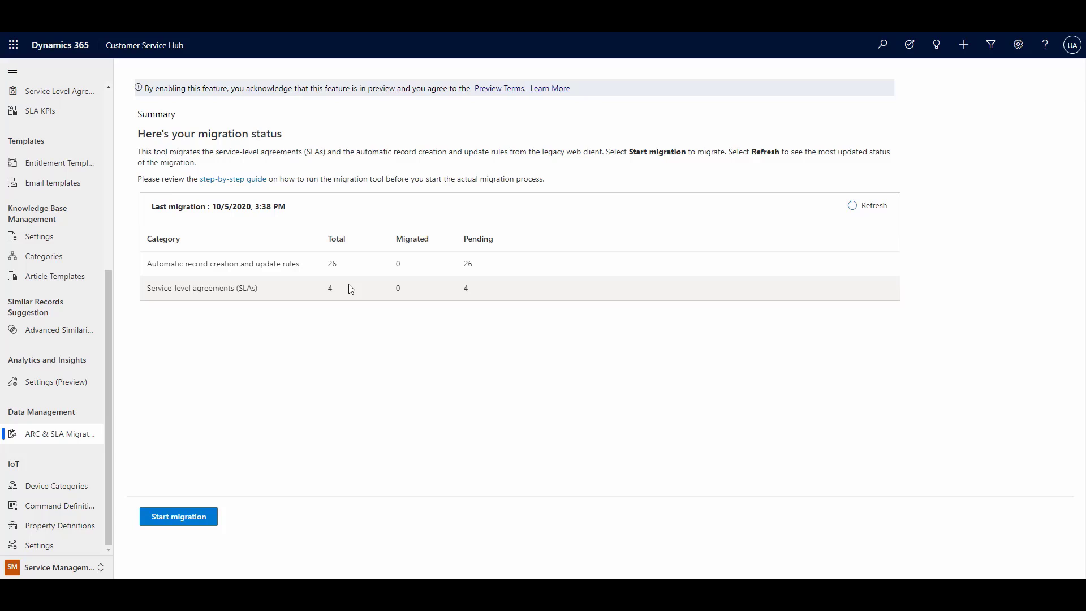
Start a new migration with both ARC rules and SLAs selected, then run the pre-migration checkup.
left_click(178, 517)
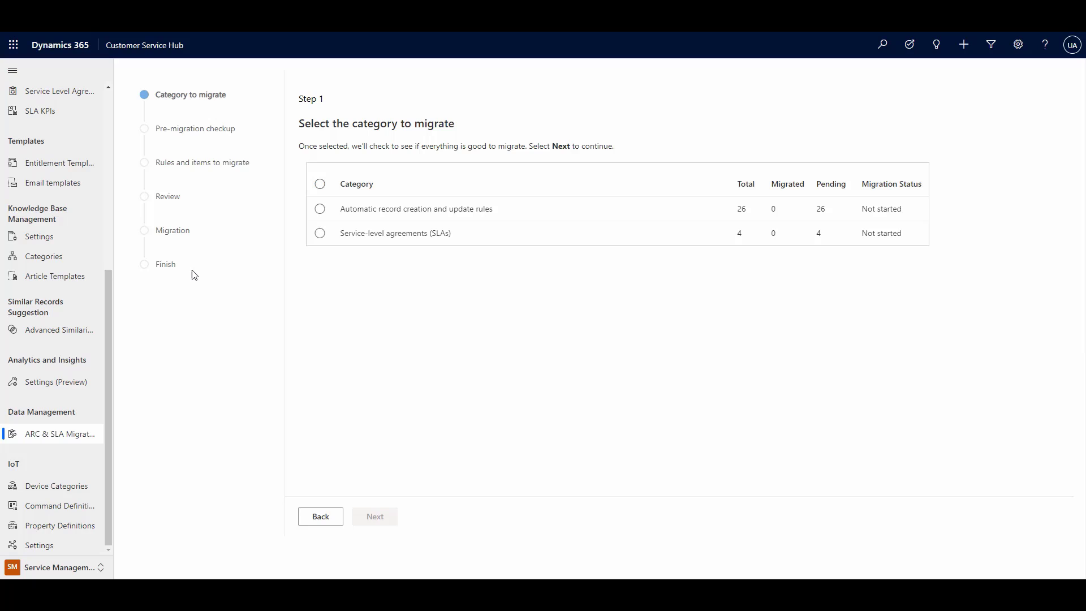
left_click(321, 185)
left_click(321, 185)
left_click(320, 209)
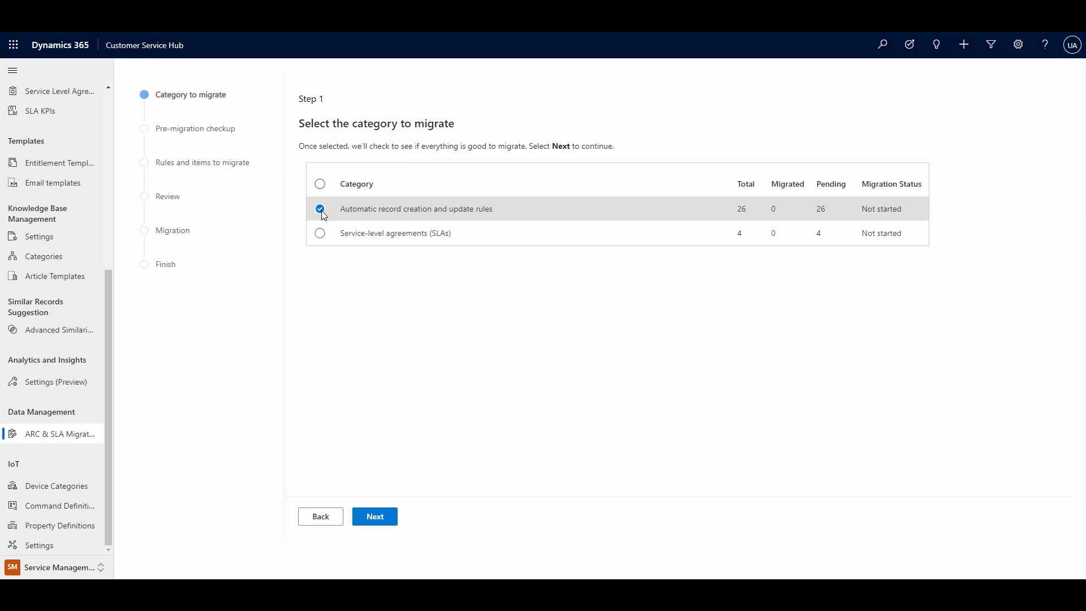
left_click(321, 210)
left_click(321, 234)
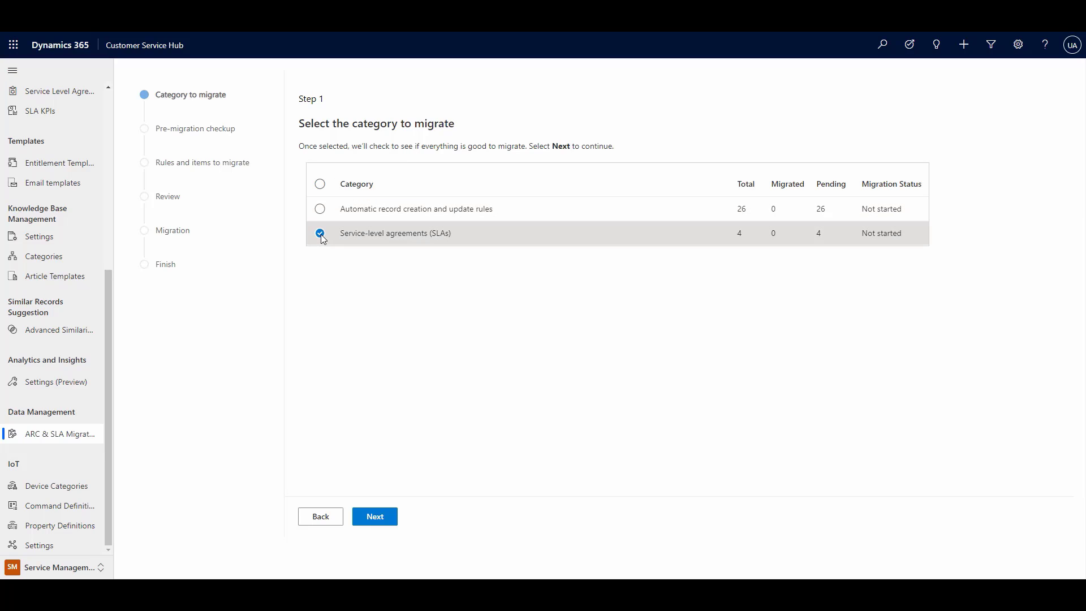
left_click(320, 234)
left_click(320, 210)
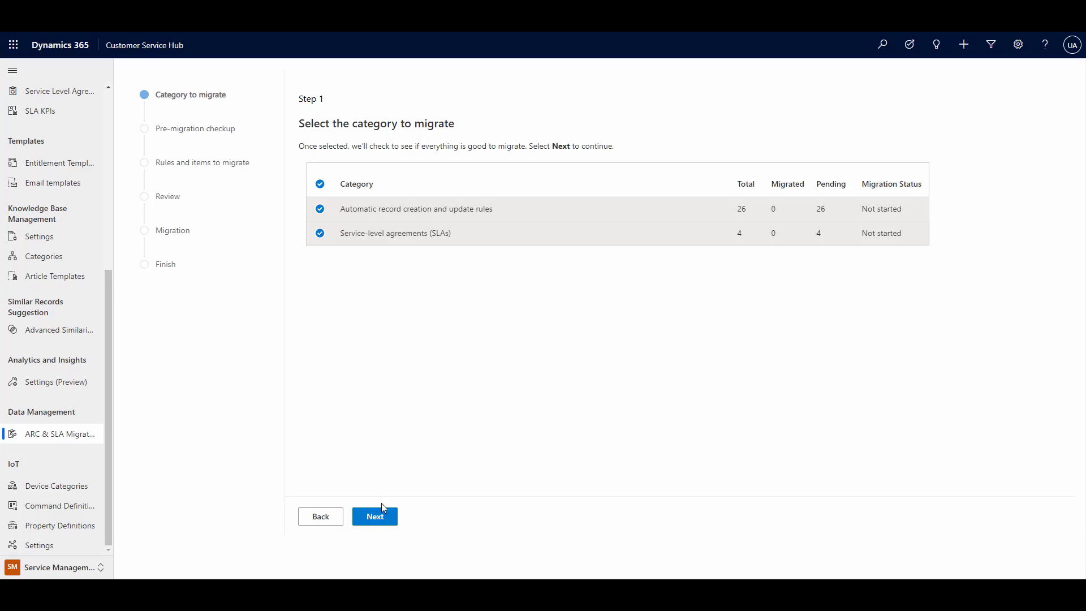
left_click(374, 517)
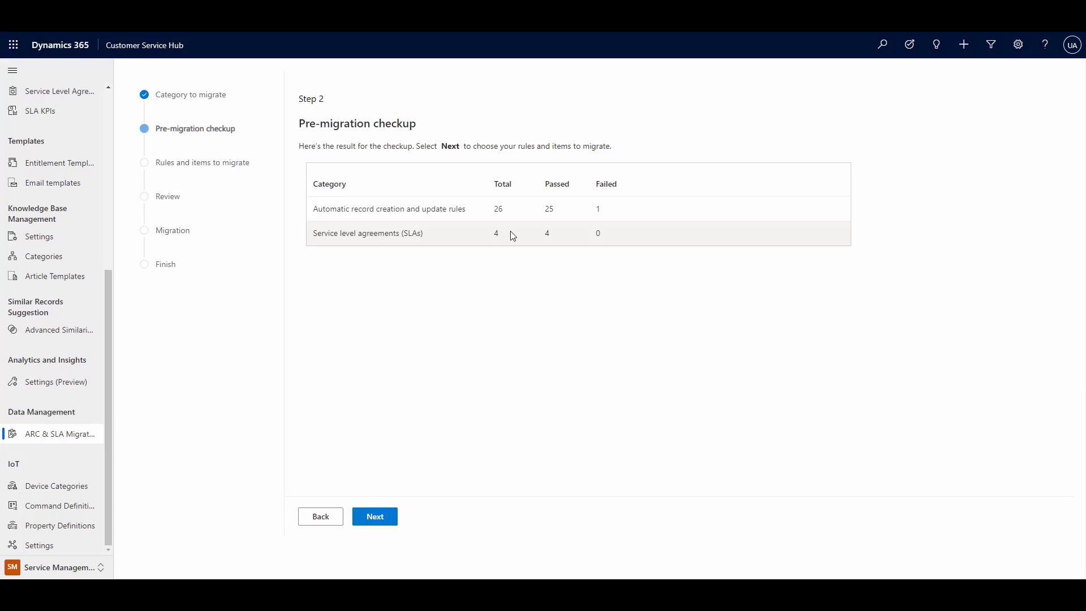
Turn off Migrate all rules and select Test ARC rule 2 (failed checkup) and Test ARC rule 3.
left_click(376, 517)
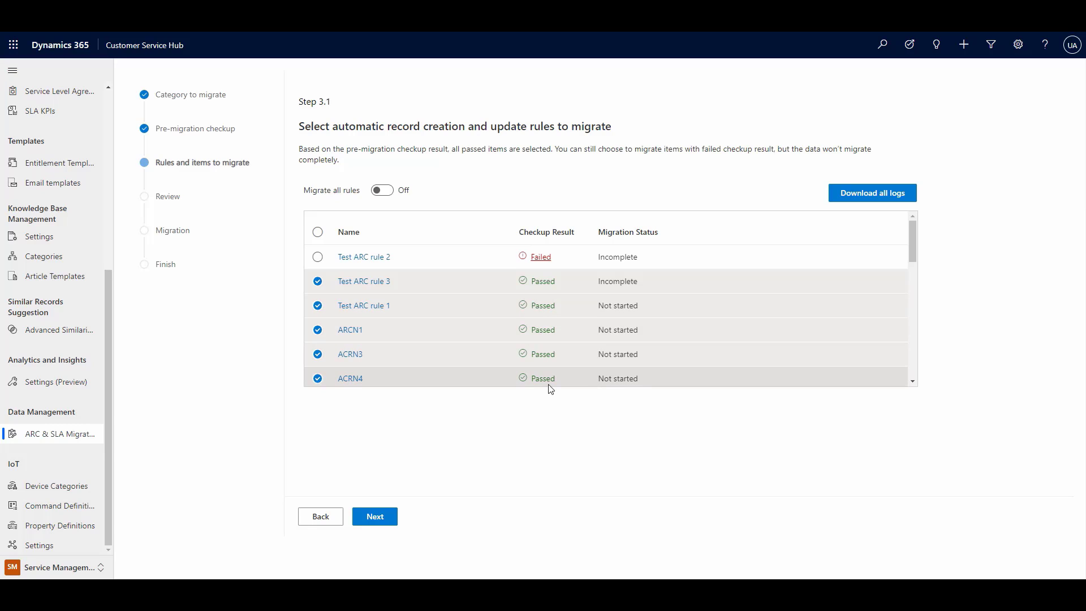
left_click(317, 233)
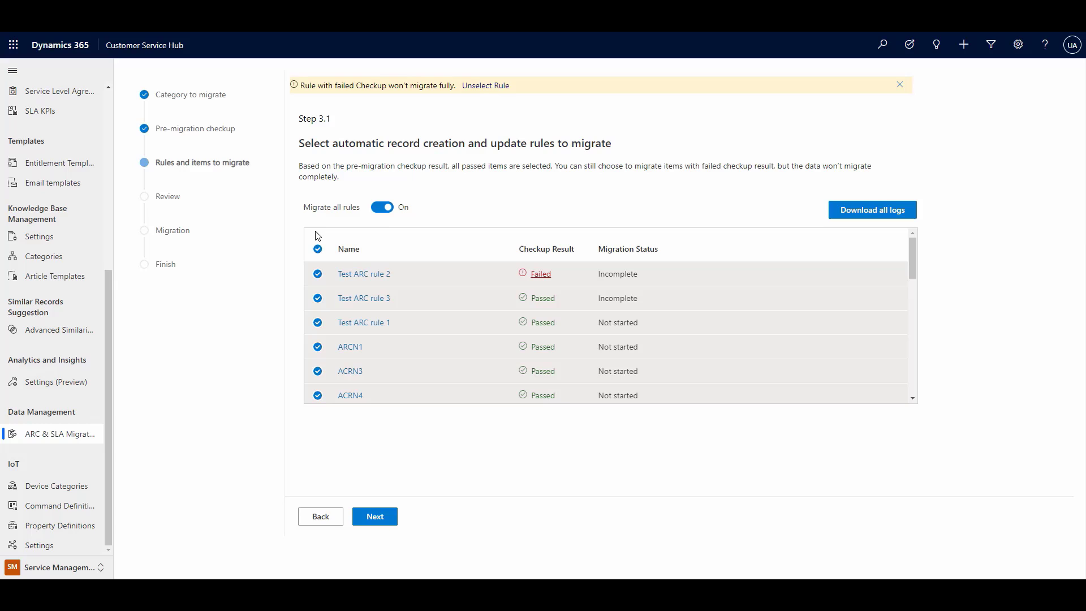
left_click(317, 249)
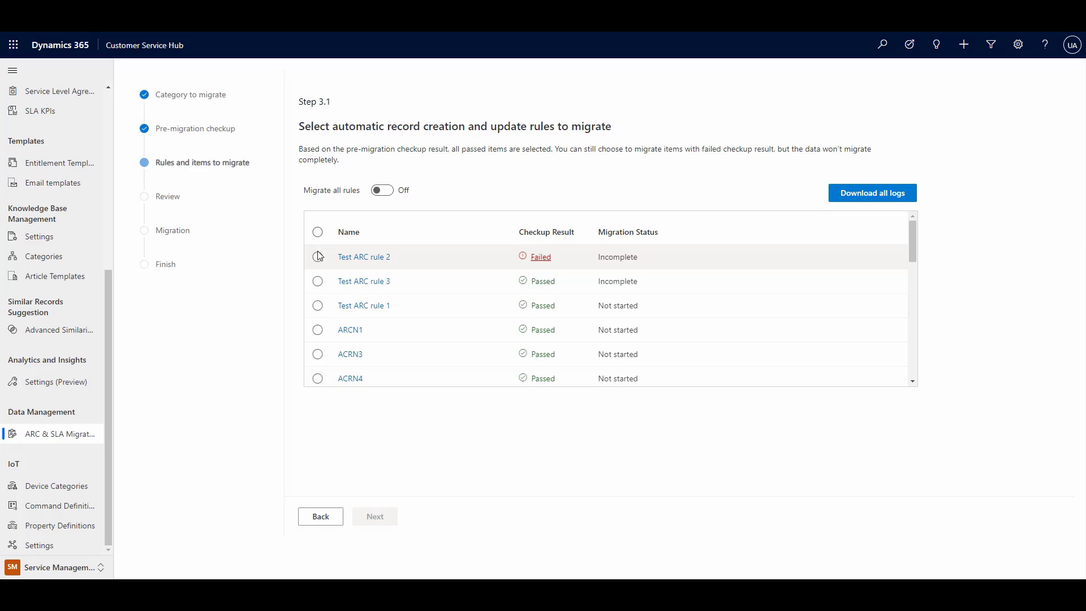
left_click(318, 274)
left_click(317, 298)
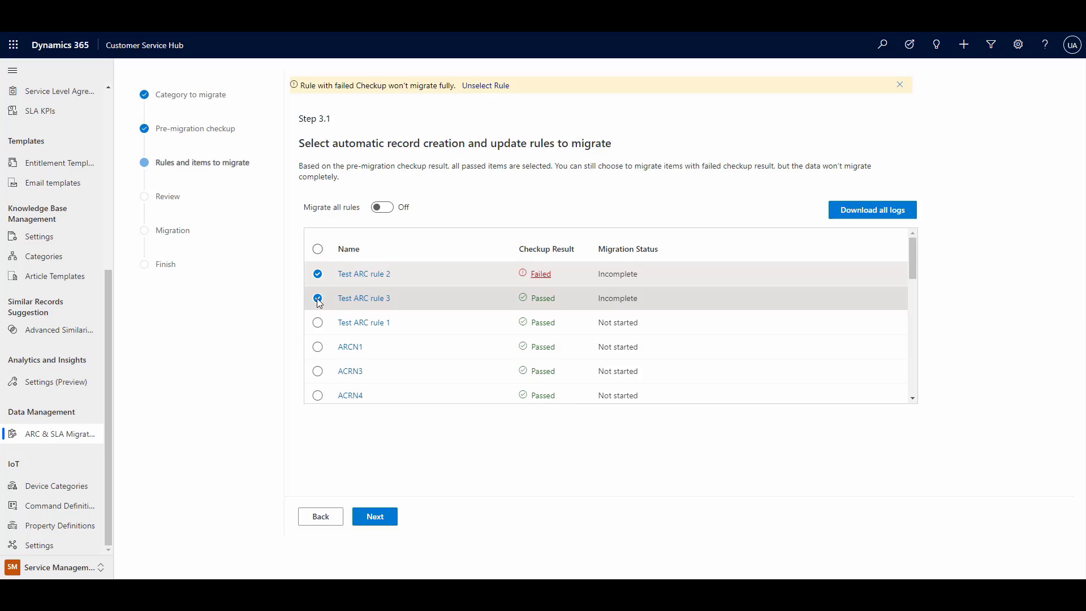
left_click(484, 86)
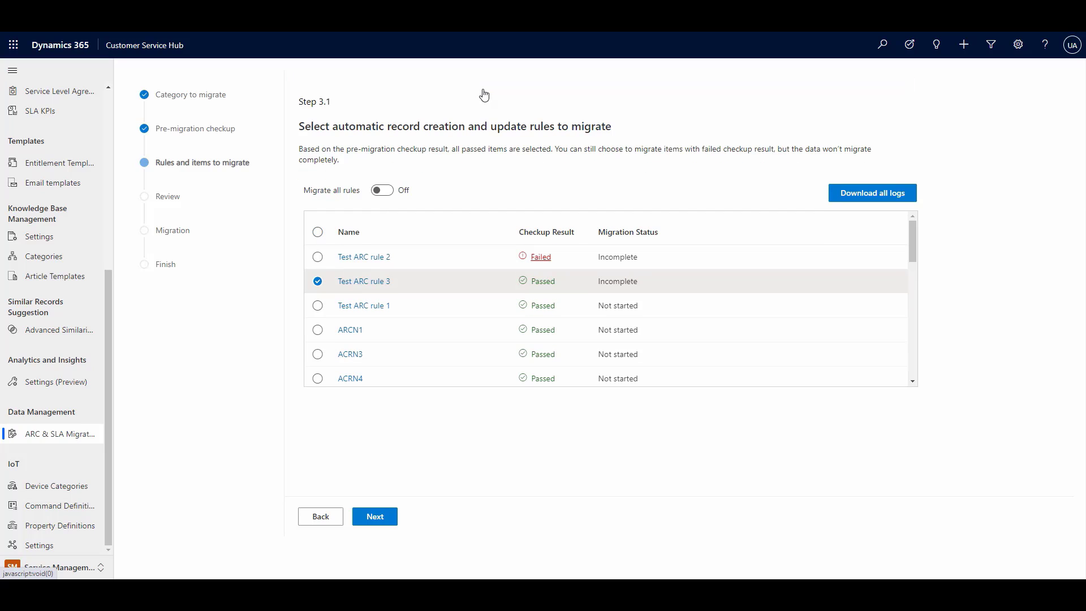
left_click(317, 257)
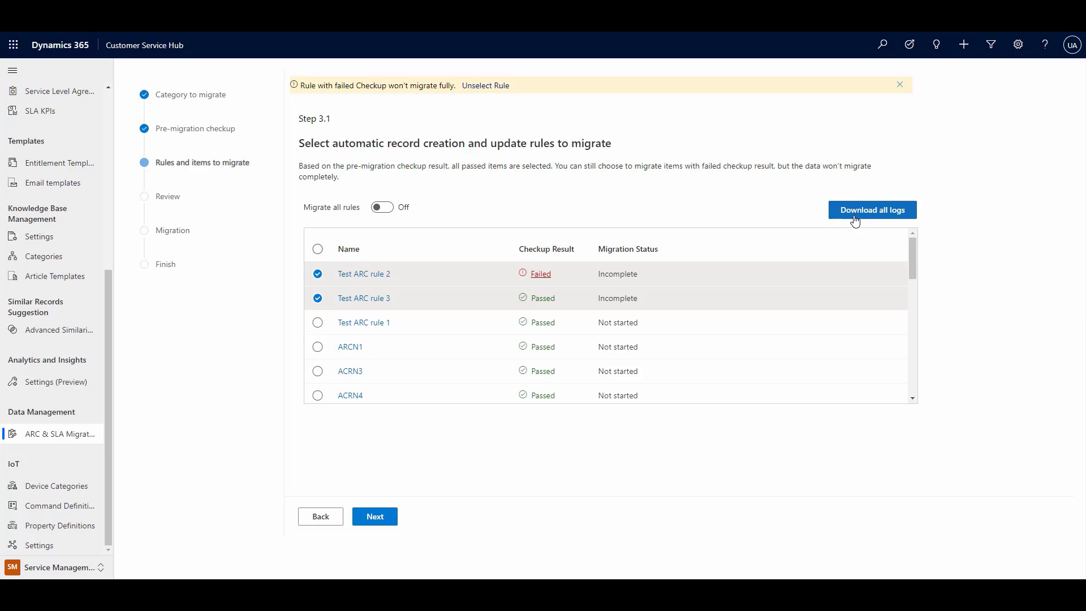
Select only Test SLA 1 and Test SLA 2, review the selection, and start the migration.
left_click(378, 518)
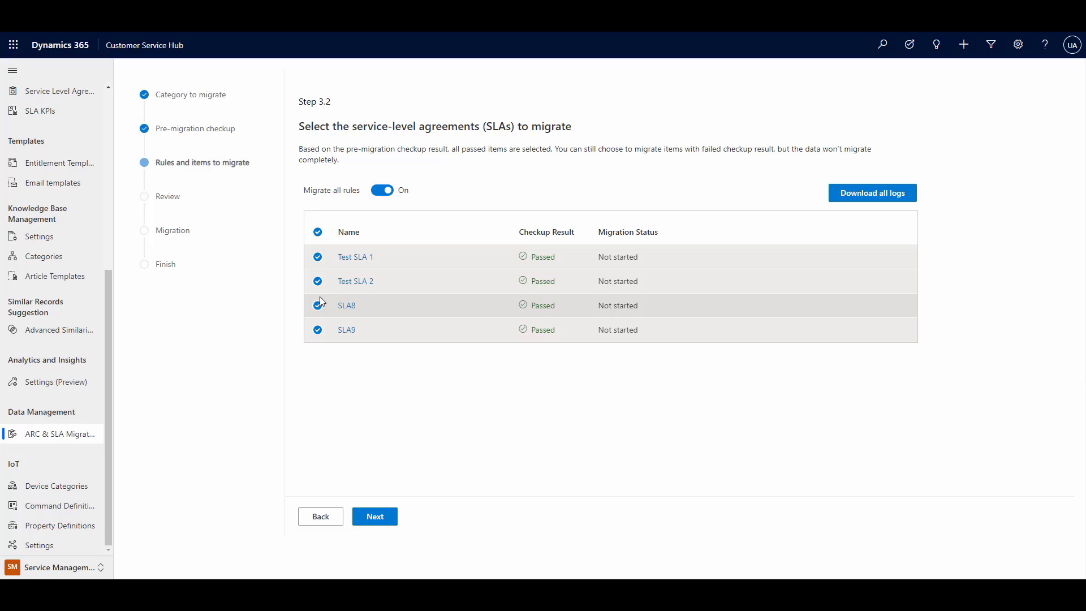
left_click(317, 232)
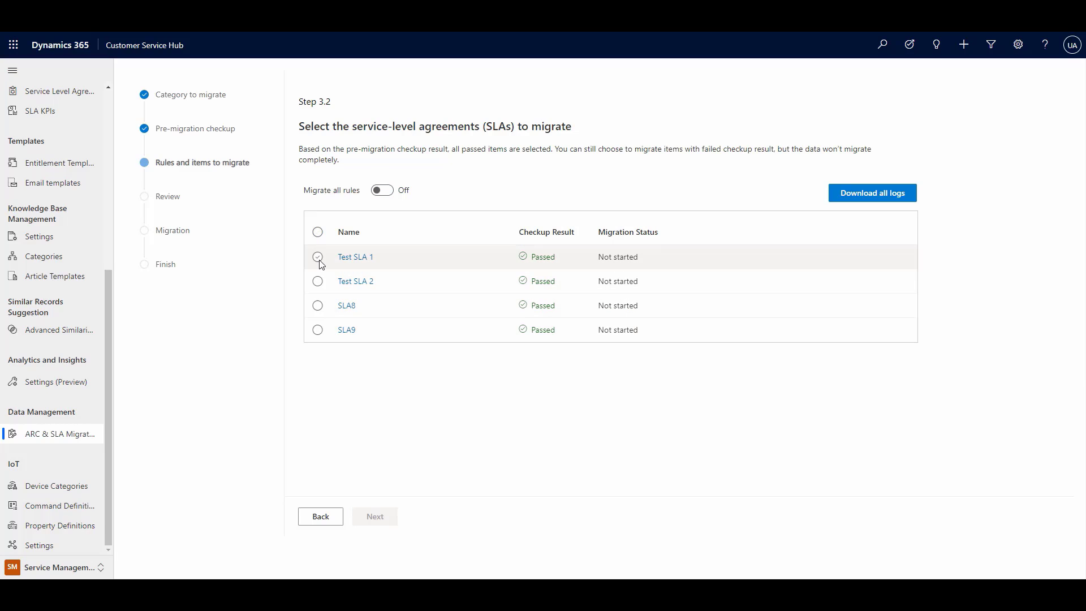
left_click(317, 257)
left_click(317, 281)
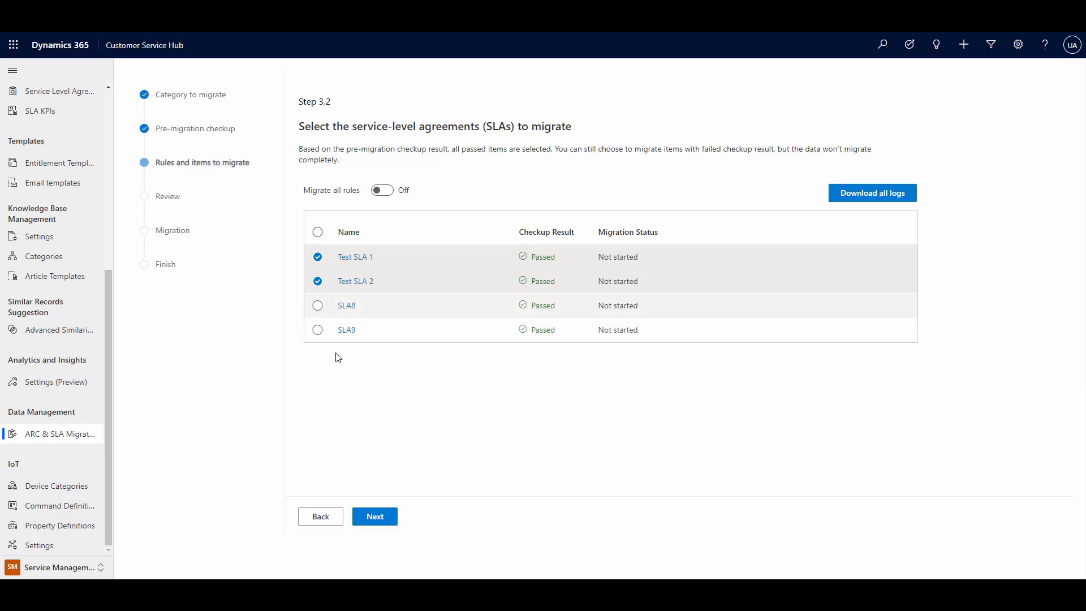
left_click(375, 516)
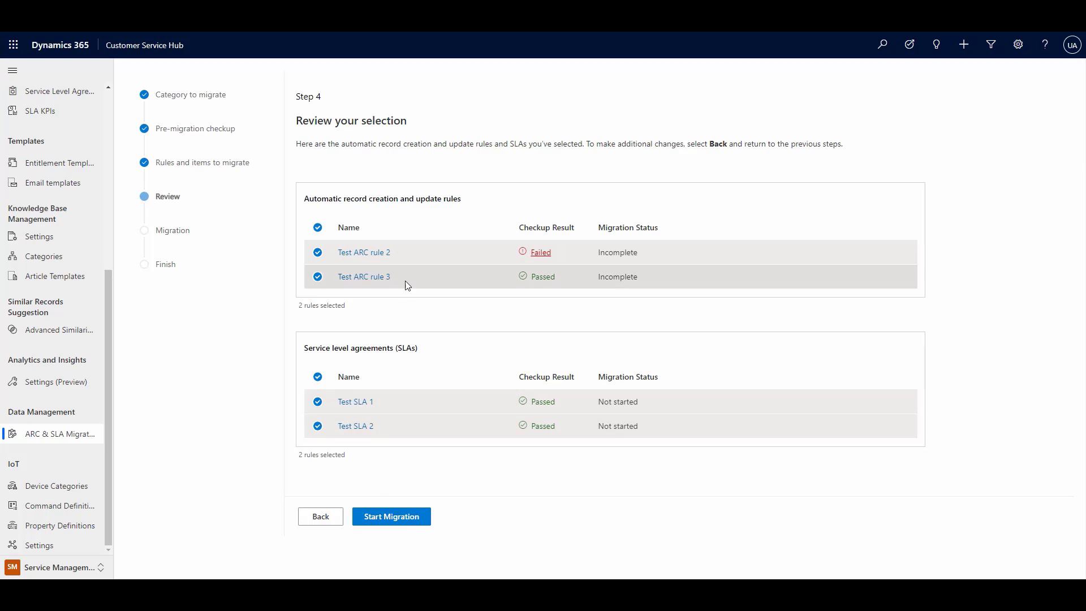
left_click(395, 520)
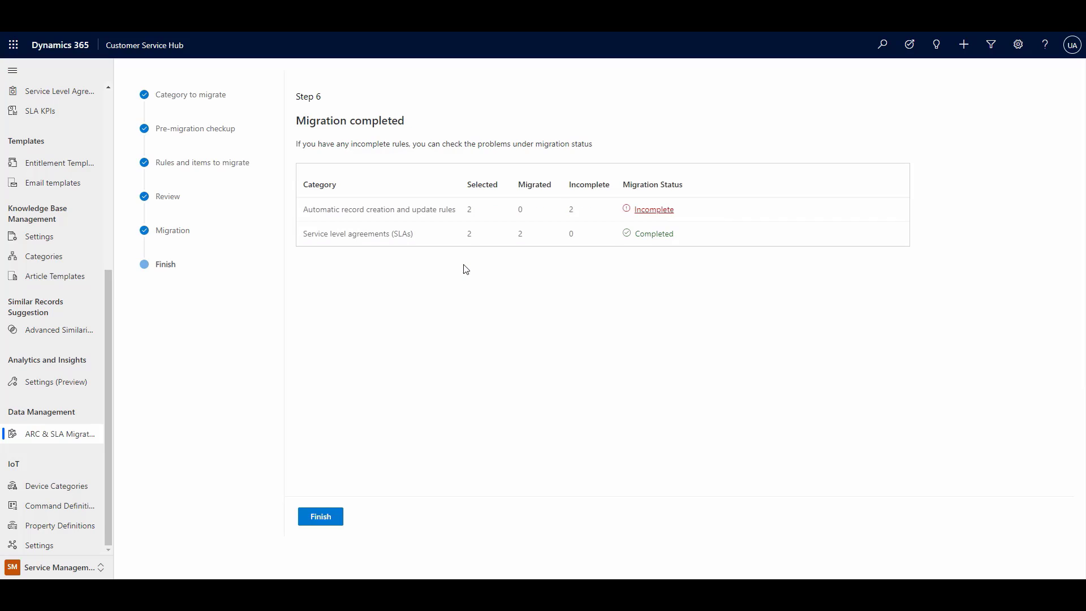
Check why the ARC rule migrations are incomplete, then finish the wizard to return to the summary.
left_click(655, 210)
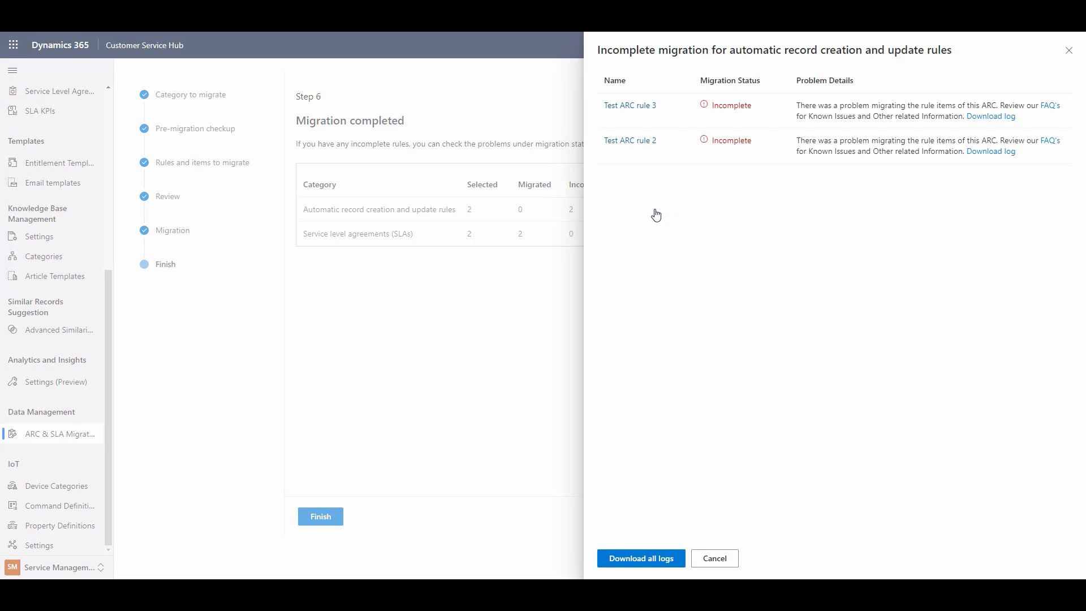
left_click(1068, 51)
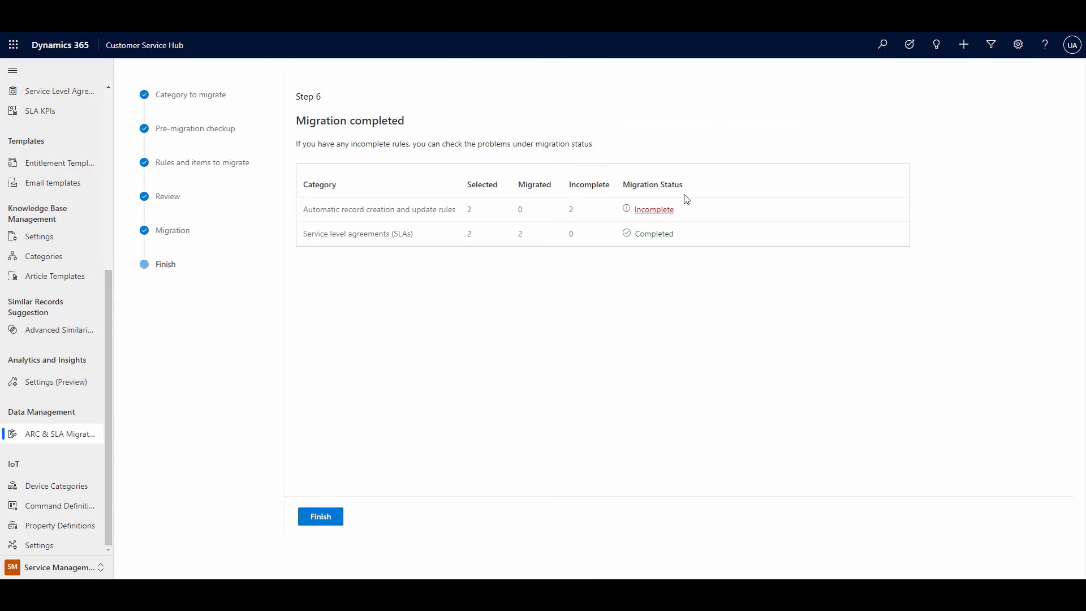
left_click(333, 518)
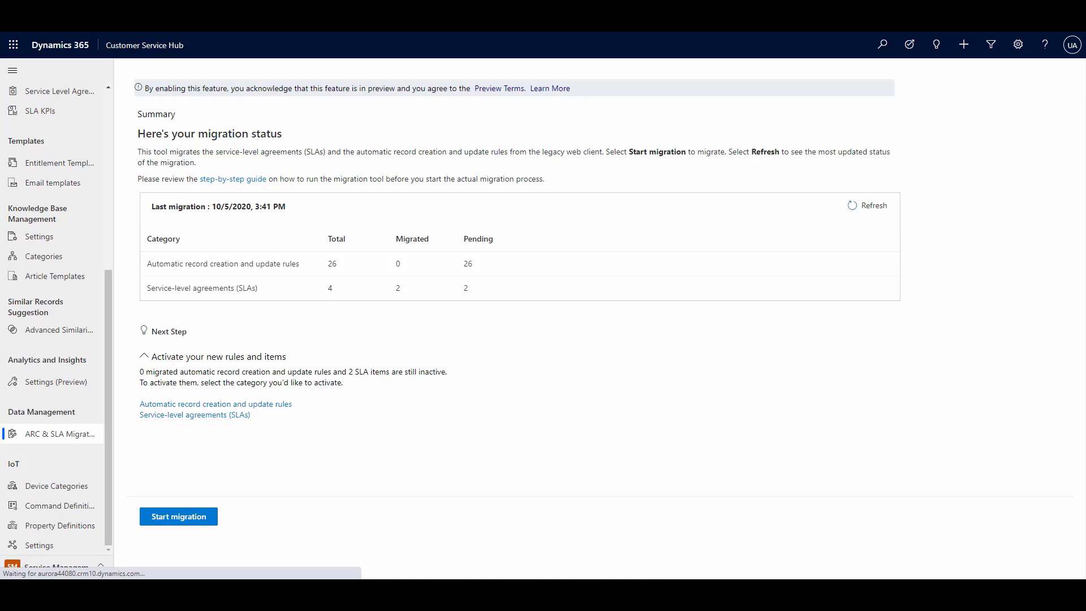
Open Test ARC rule 2_migrated from the rules list and browse its Advanced and Activity monitor tabs.
left_click(201, 404)
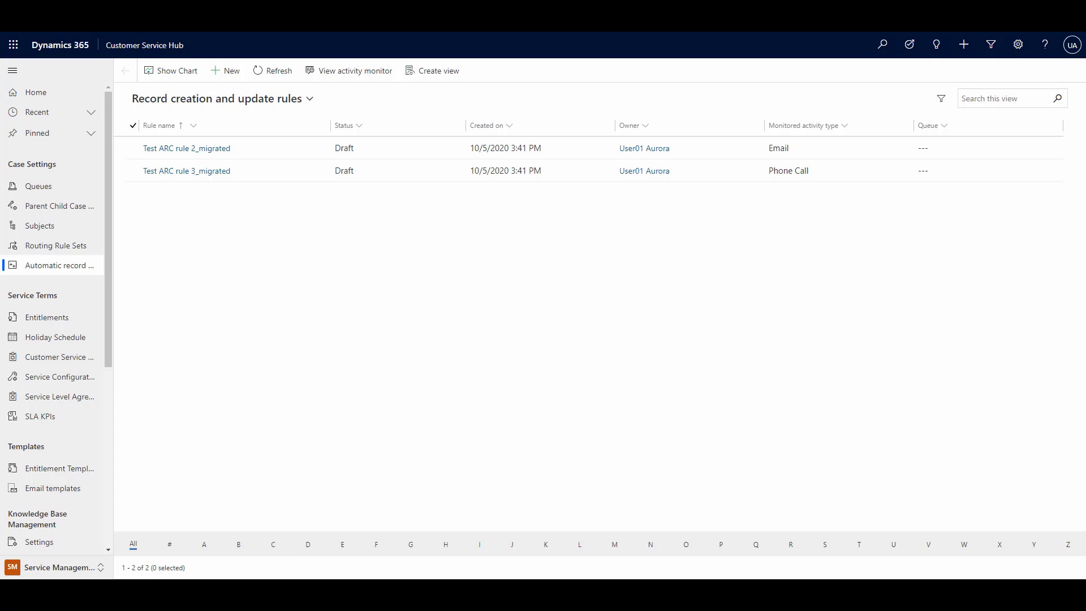
left_click(192, 149)
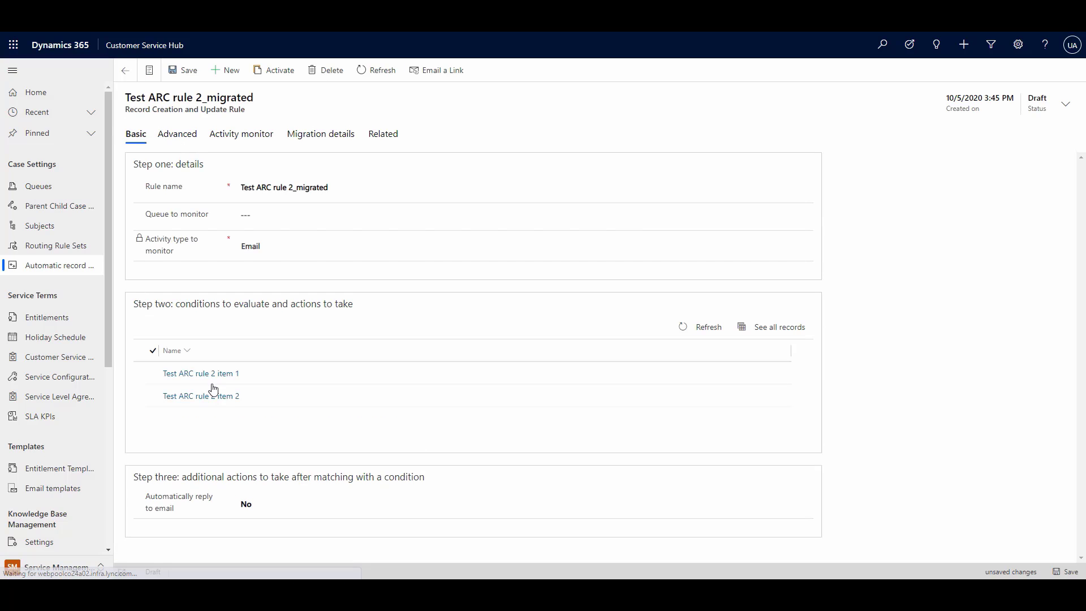
left_click(180, 134)
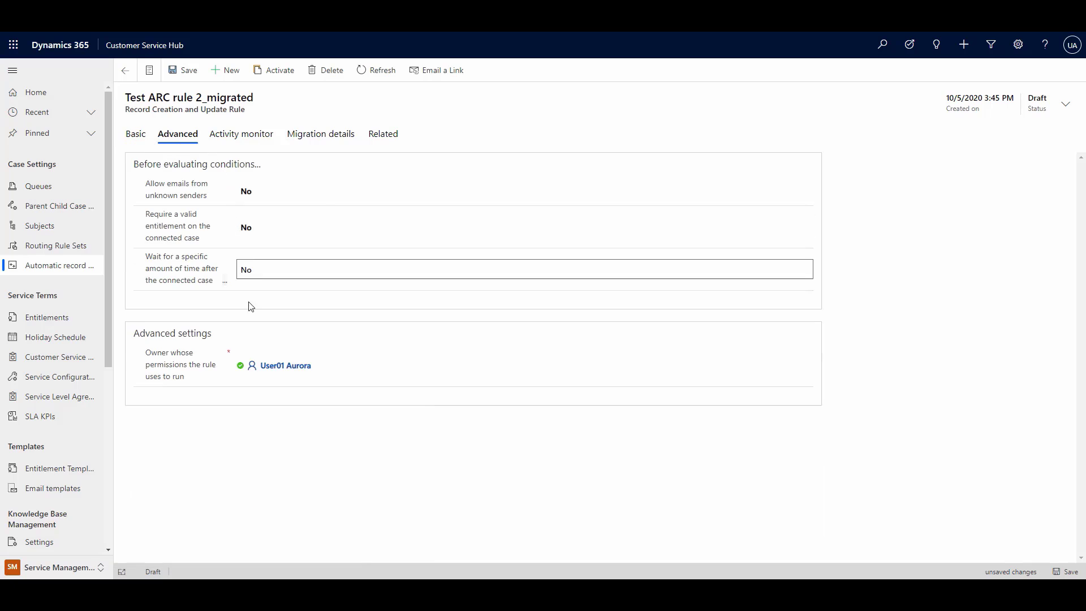
left_click(237, 135)
left_click(140, 141)
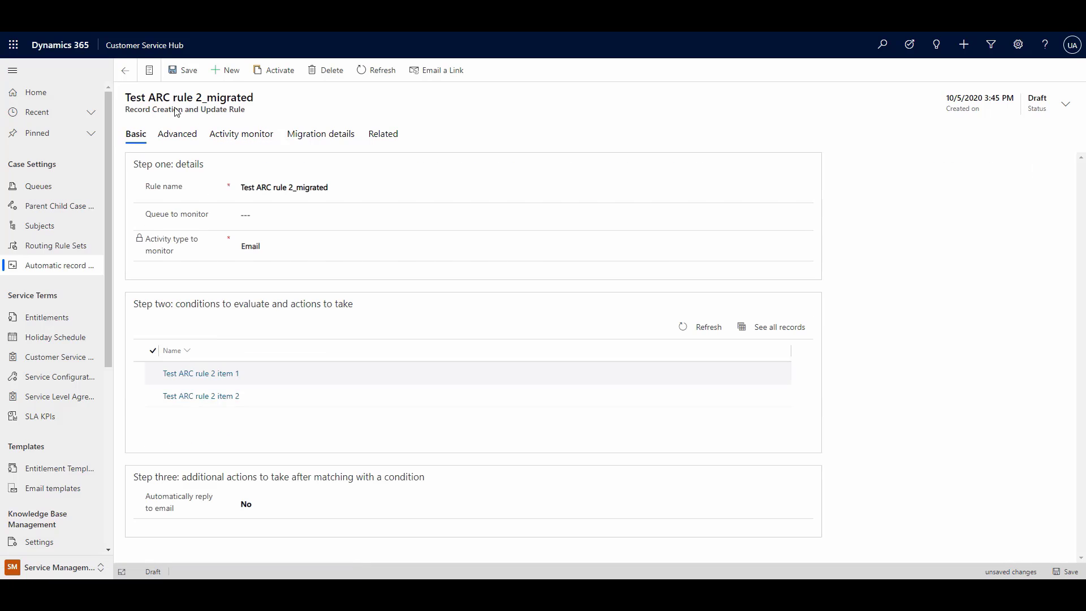
Inspect condition item Test ARC rule 2 item 1, then review the rule's tabs again.
left_click(206, 373)
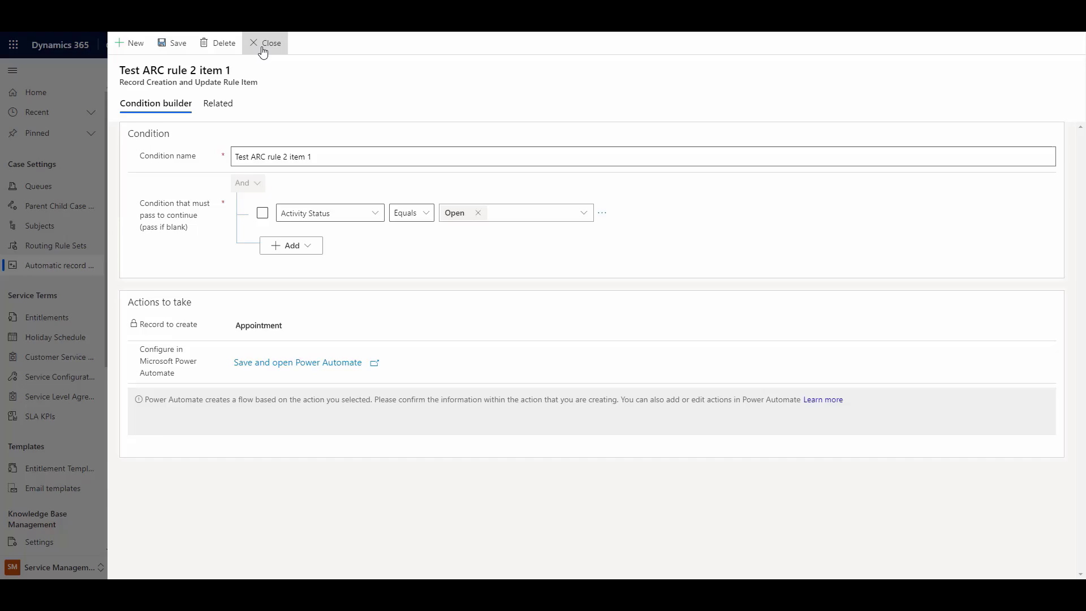
left_click(262, 43)
left_click(177, 134)
left_click(240, 135)
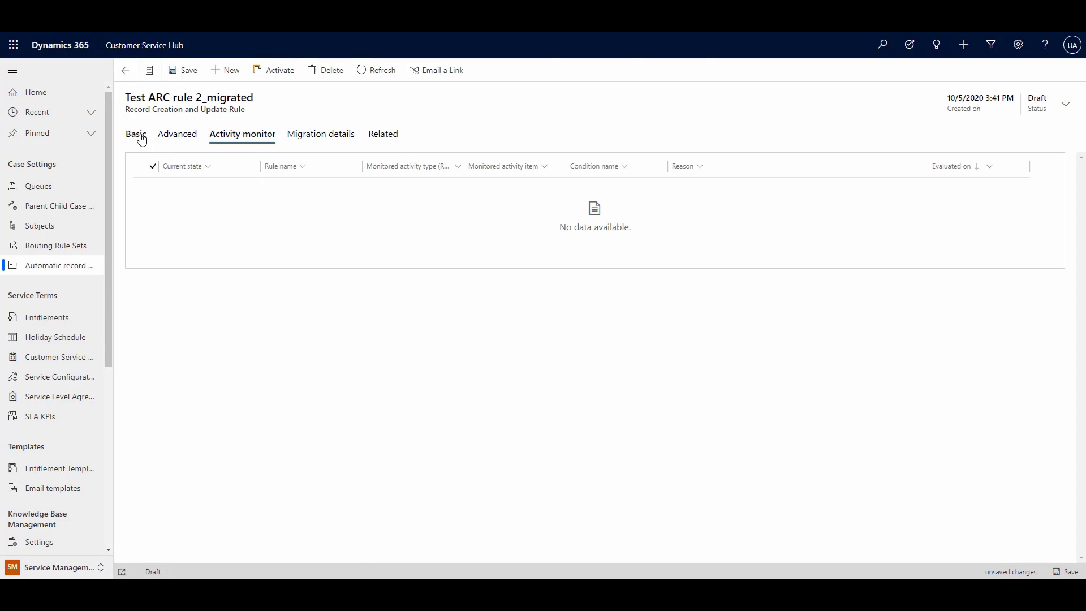
left_click(138, 138)
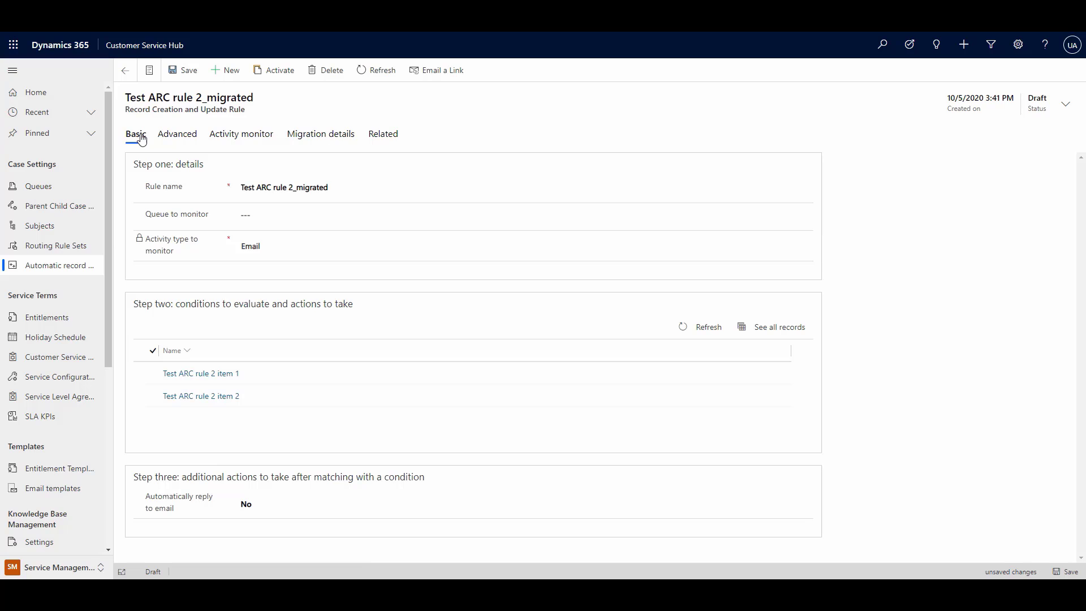
Open Test SLA 1_migrated and its SLA item Test SLA 1 item 1_migrated.
left_click(166, 173)
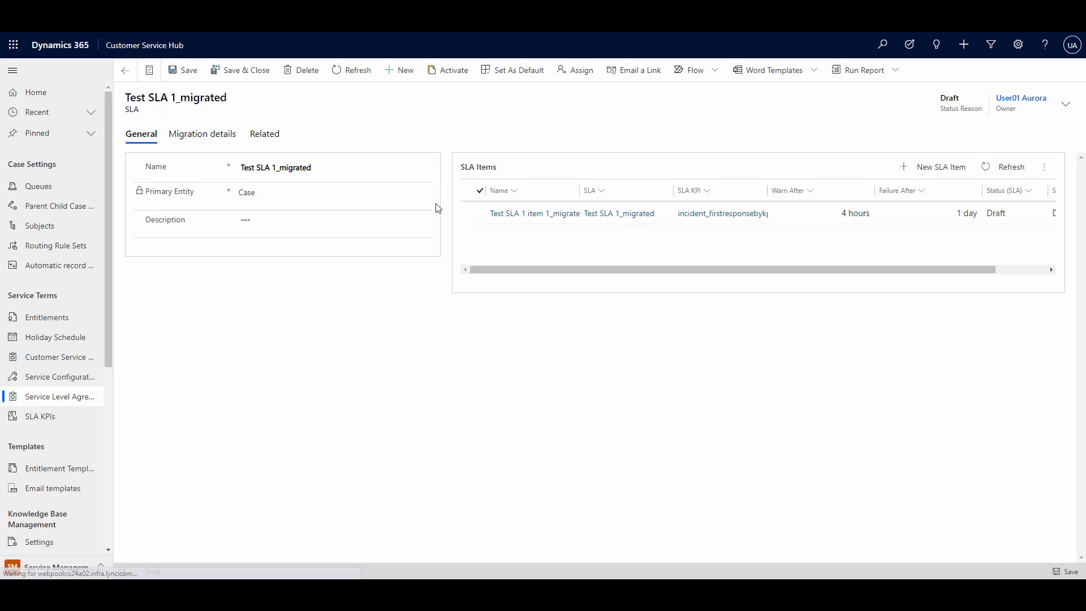
left_click(542, 214)
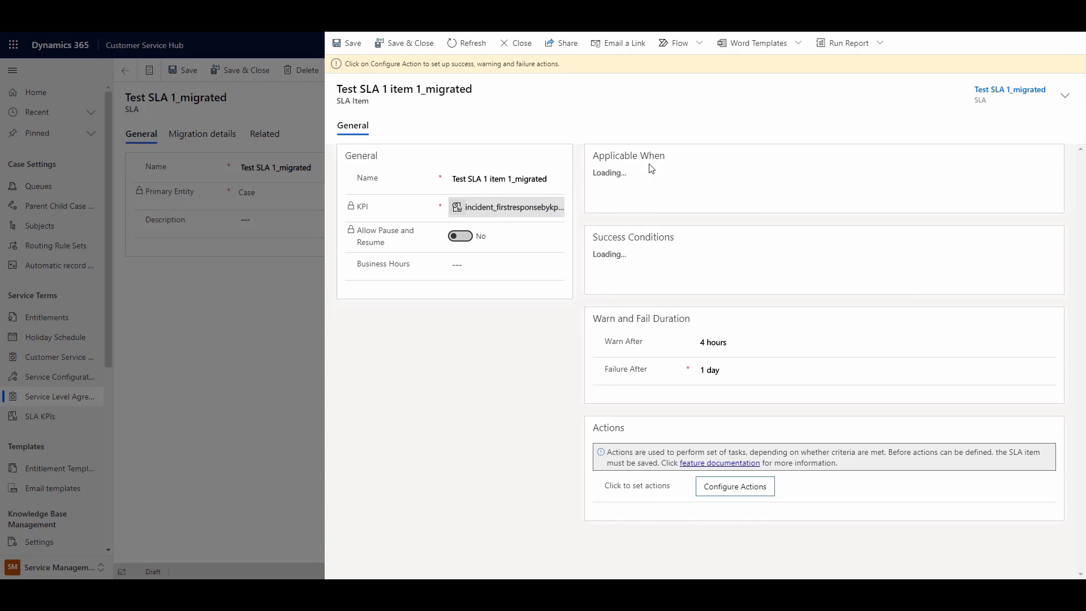
scroll(735, 463, "down", 3)
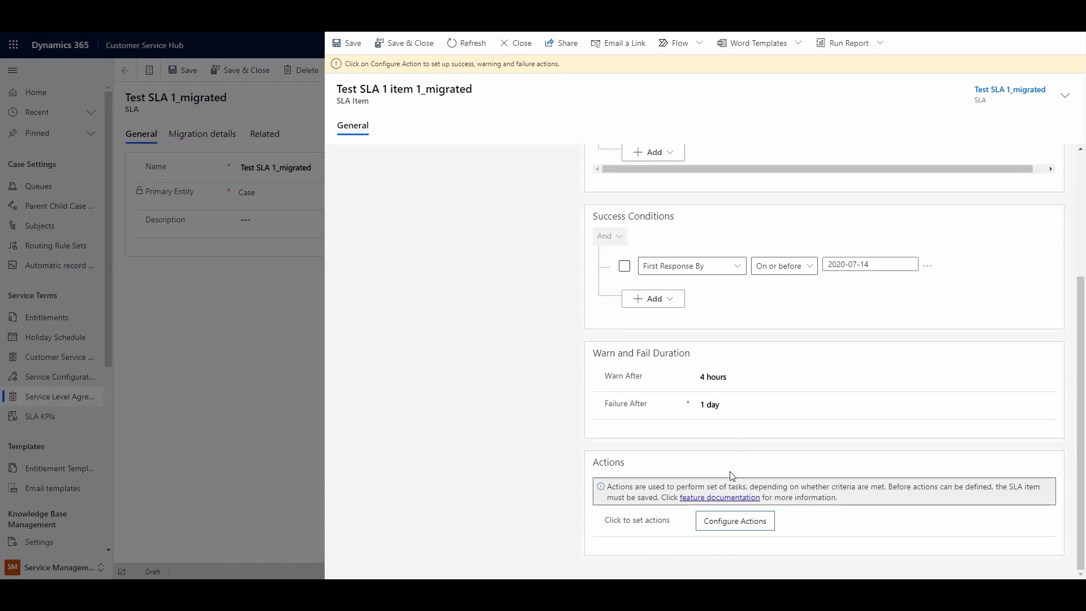
Open the item's action flow and expand the Switch, Is Succeeded and Is Near Non Compliance cases.
left_click(735, 520)
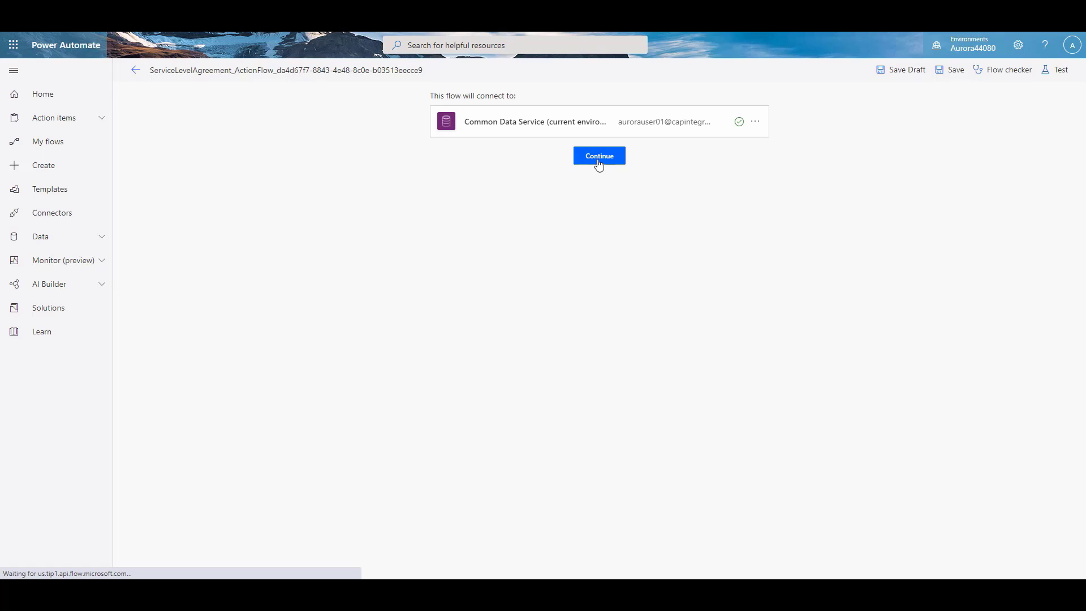
left_click(599, 159)
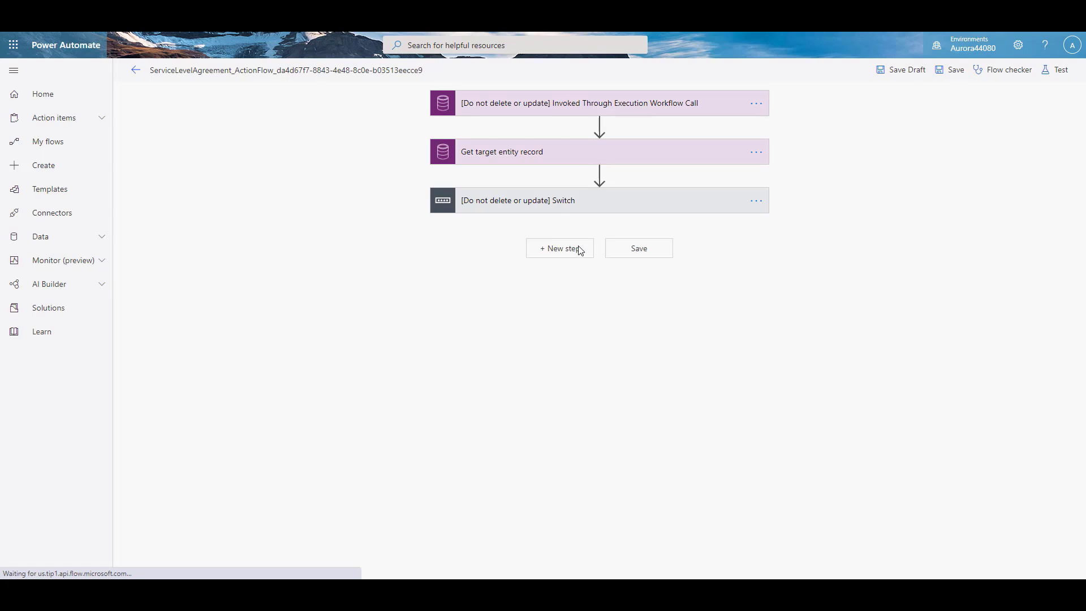
left_click(556, 208)
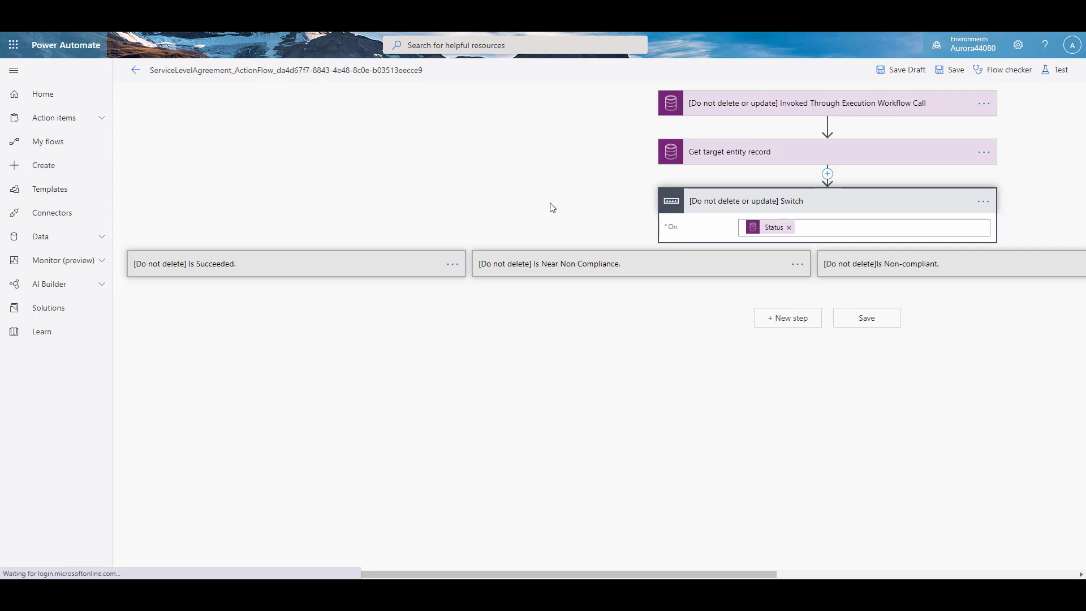
left_click(272, 265)
left_click(649, 263)
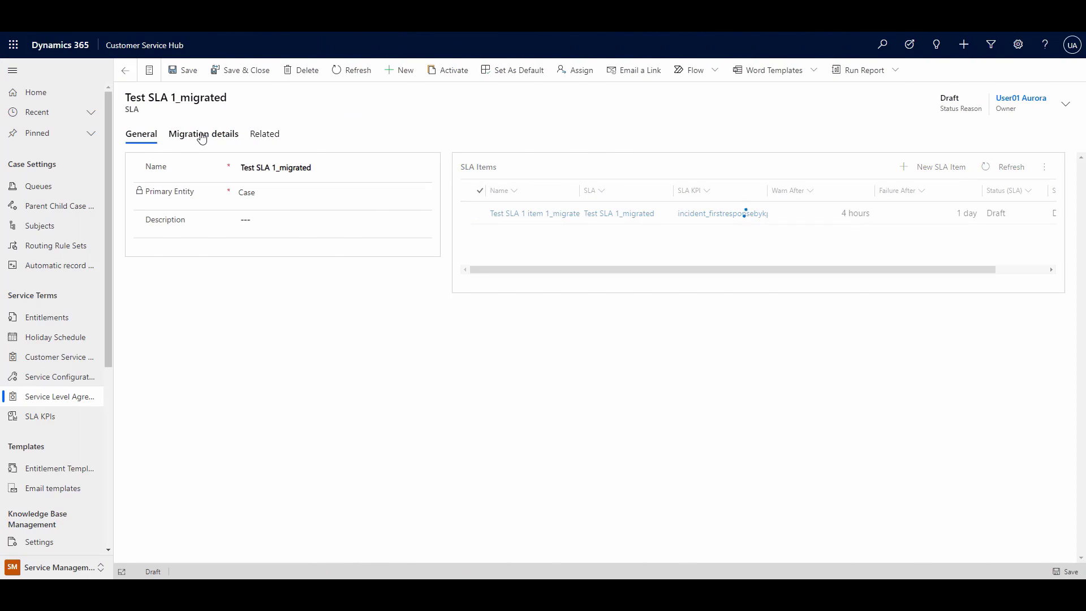
View the Migration details of the migrated SLA and the migrated ARC rule.
left_click(202, 135)
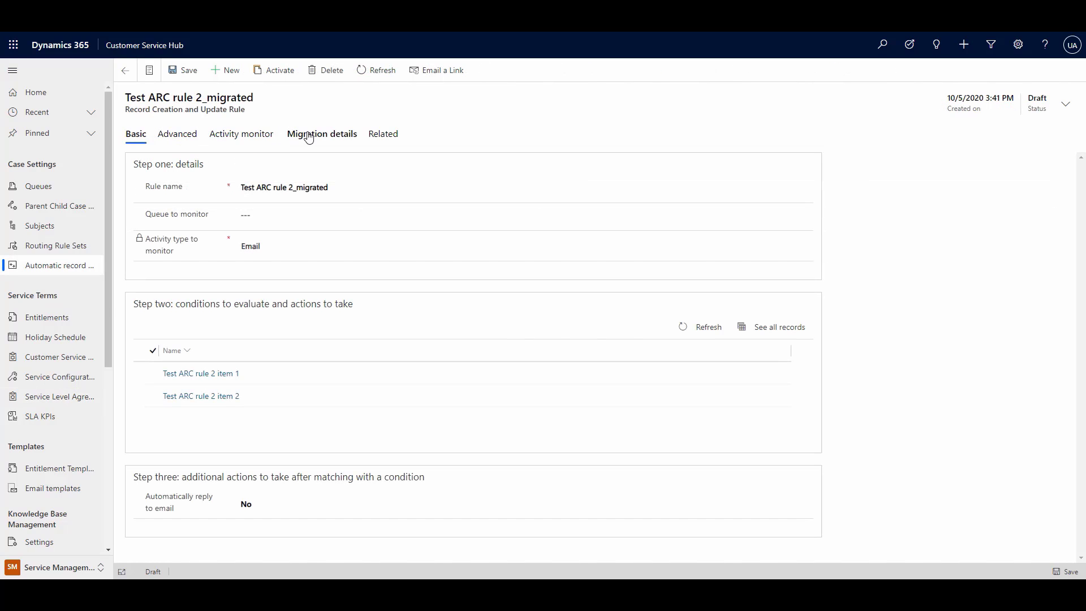
left_click(309, 136)
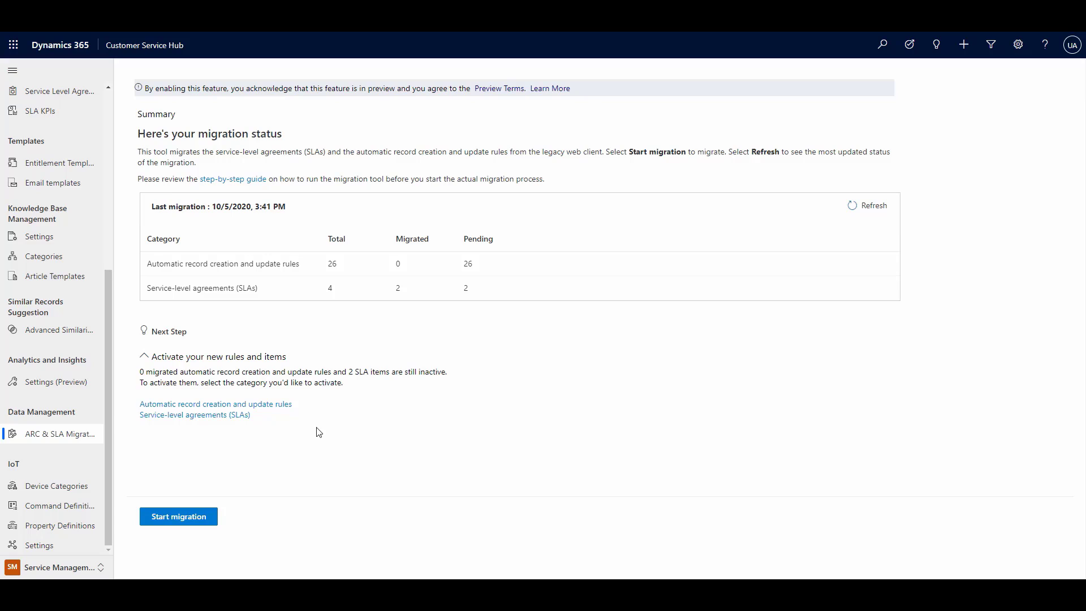
Run a second migration with both categories selected and finish the wizard.
left_click(190, 524)
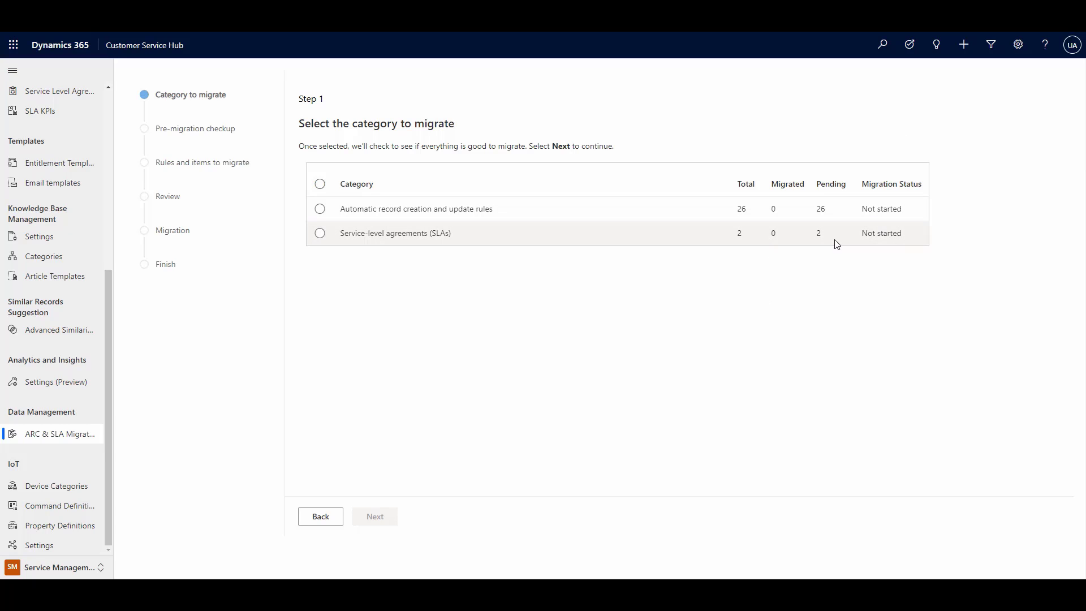
left_click(319, 184)
left_click(376, 517)
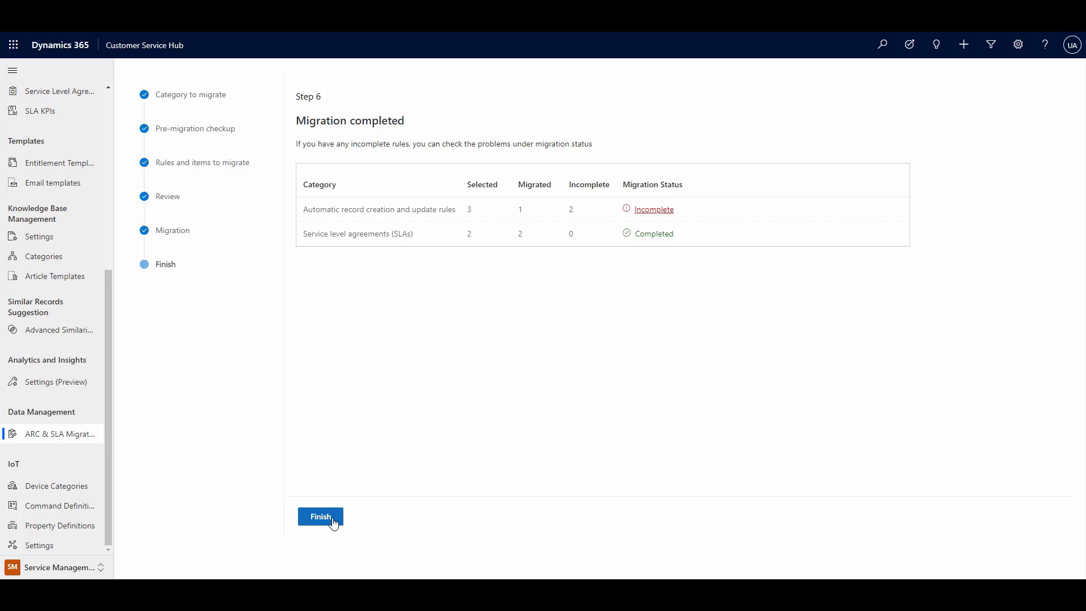
left_click(332, 517)
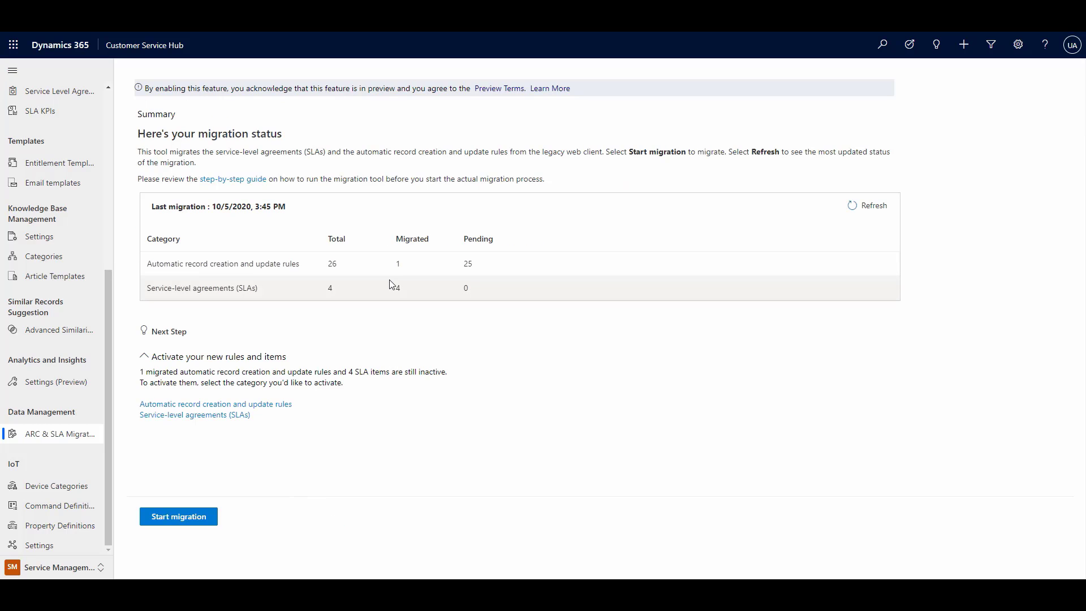